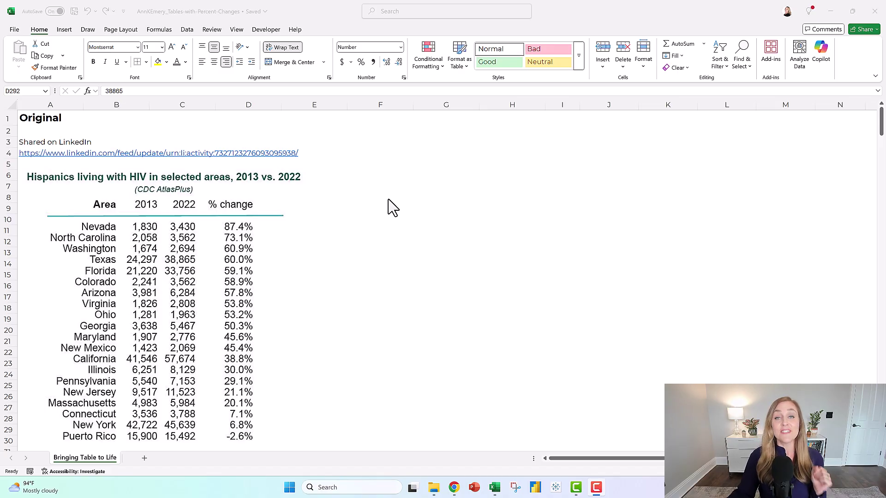
- Point out the Before table's area names, 2013 and 2022 figures, and % change values
scroll(392, 207, "down", 11)
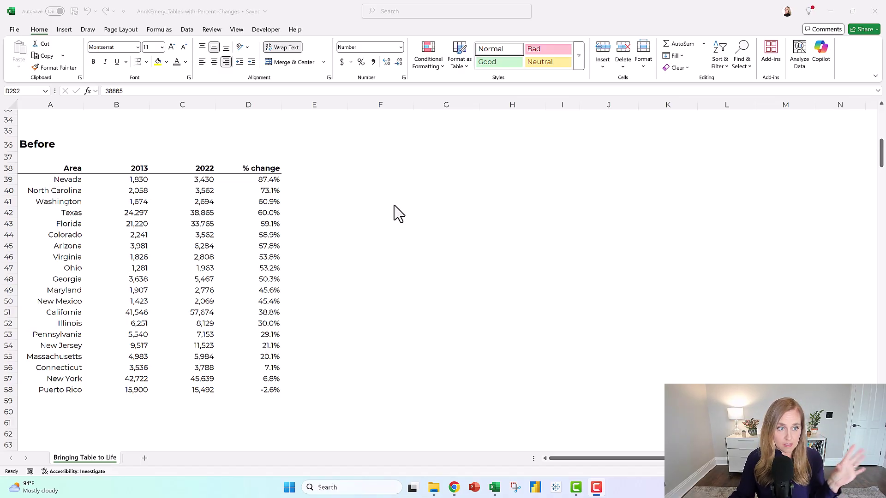
left_click_drag(70, 171, 74, 314)
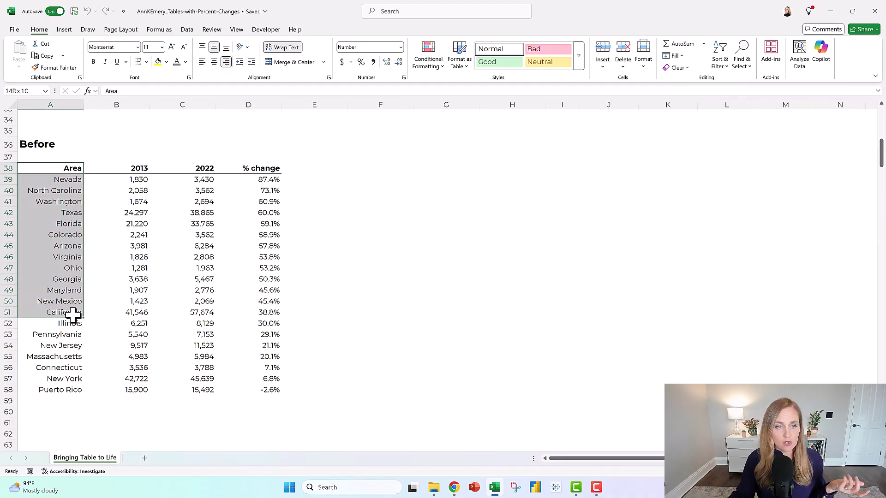
left_click_drag(137, 170, 251, 288)
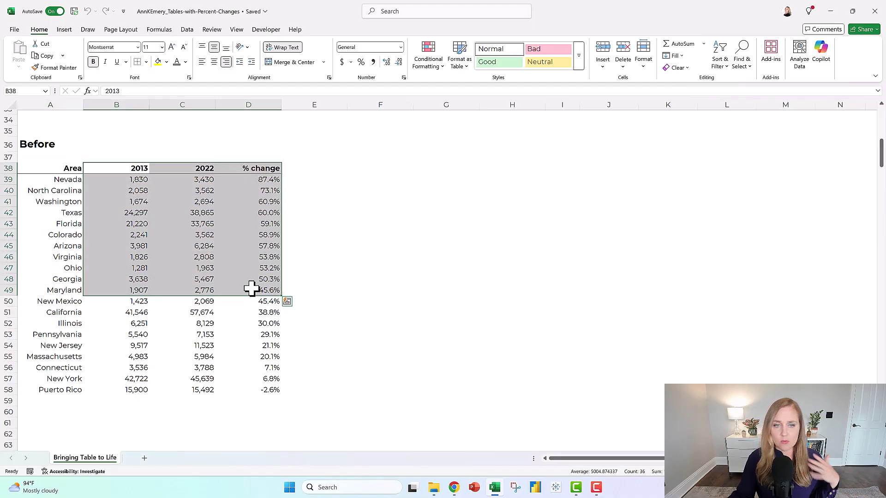
left_click_drag(272, 200, 270, 267)
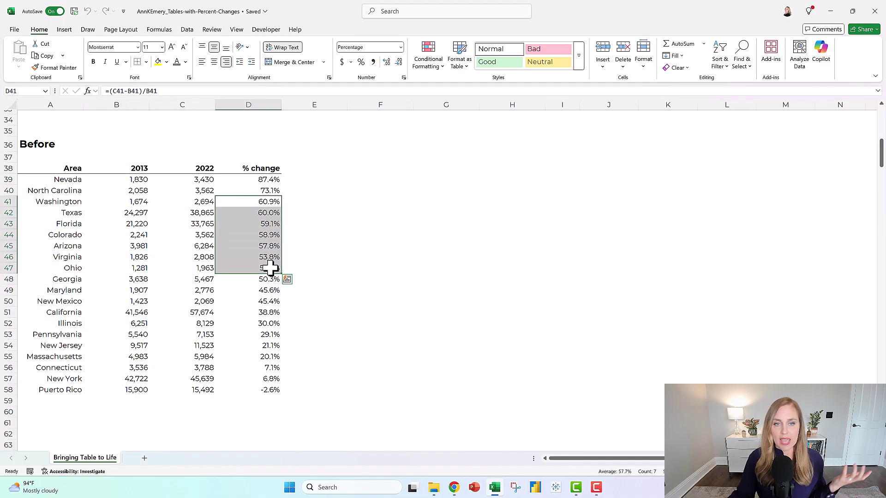
left_click(461, 251)
- Highlight the Left-Aligned Text table's flush-left area names, then its 2013, 2022 and % change figures
scroll(461, 245, "down", 3)
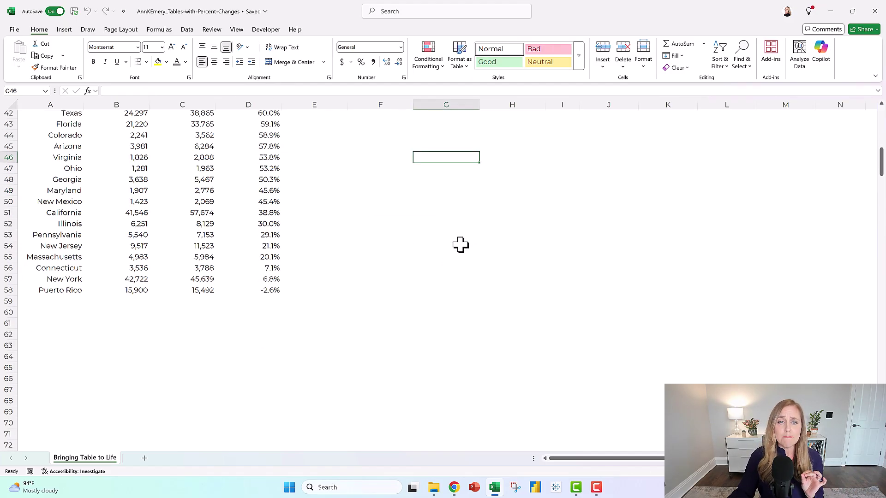
scroll(460, 245, "down", 7)
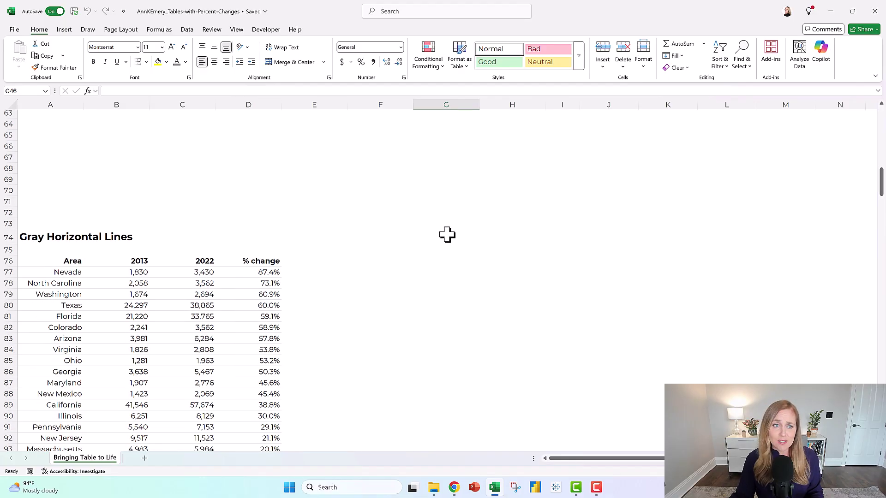
scroll(445, 233, "down", 3)
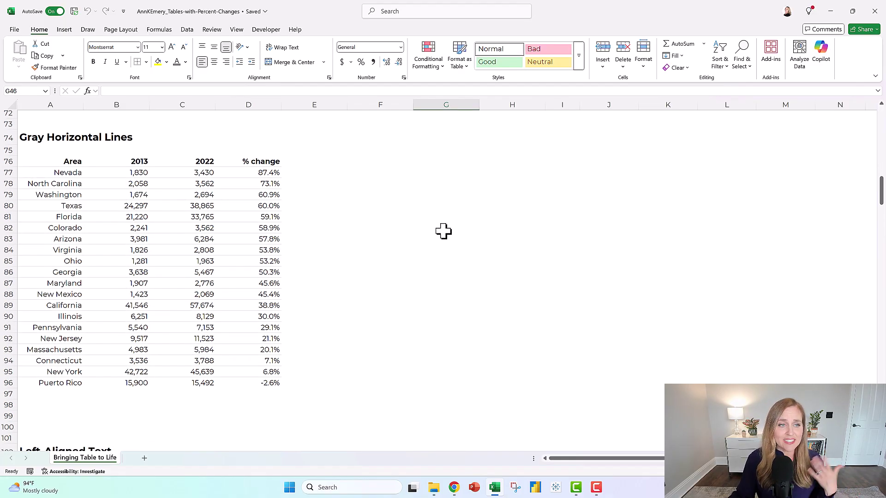
scroll(439, 222, "down", 8)
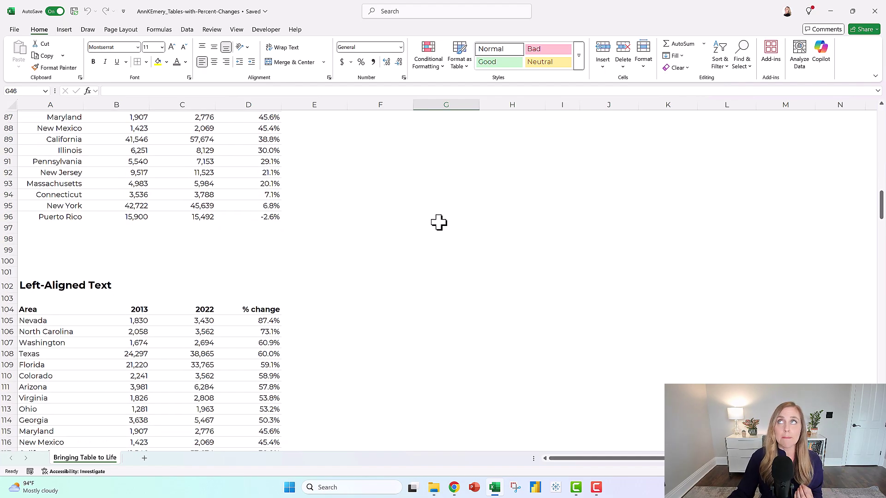
scroll(439, 223, "down", 2)
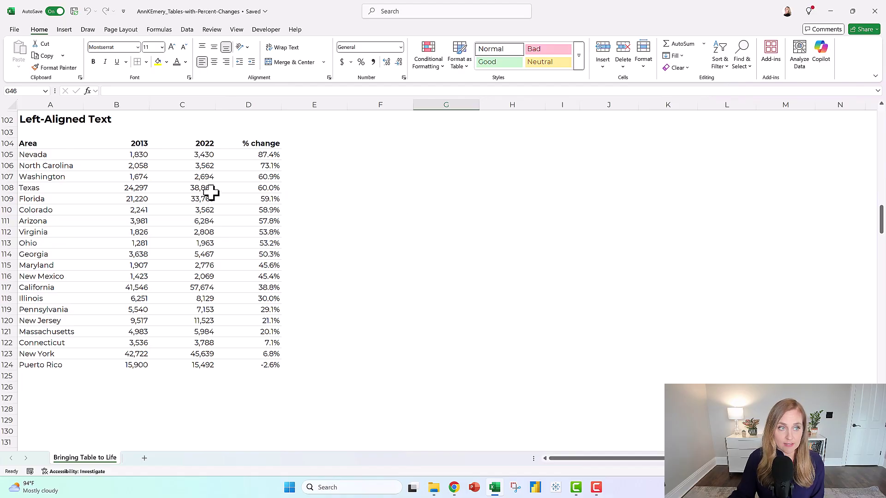
left_click_drag(52, 144, 64, 365)
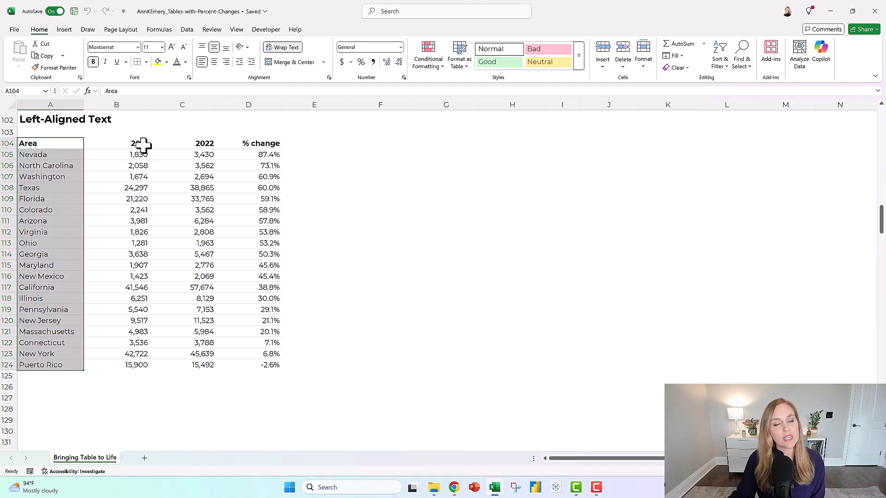
left_click_drag(144, 144, 245, 255)
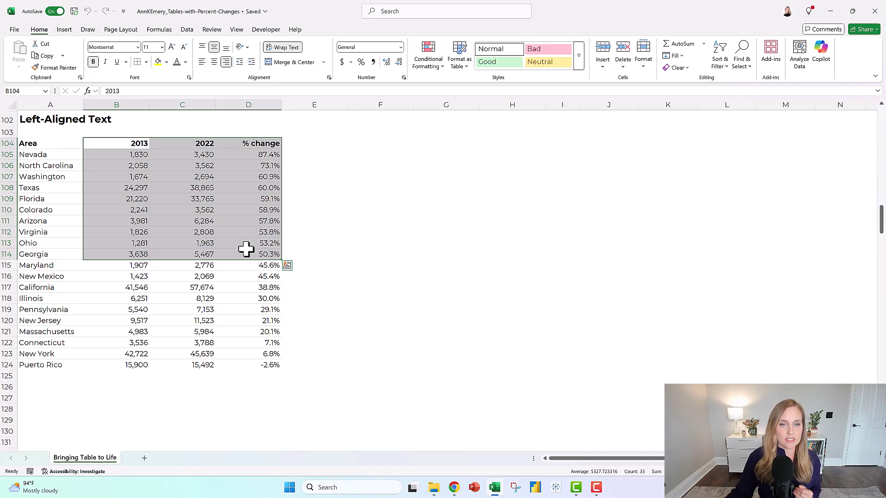
left_click(363, 249)
- Clear the Slopes table's Trend header in D134, then undo to restore it
scroll(363, 246, "down", 9)
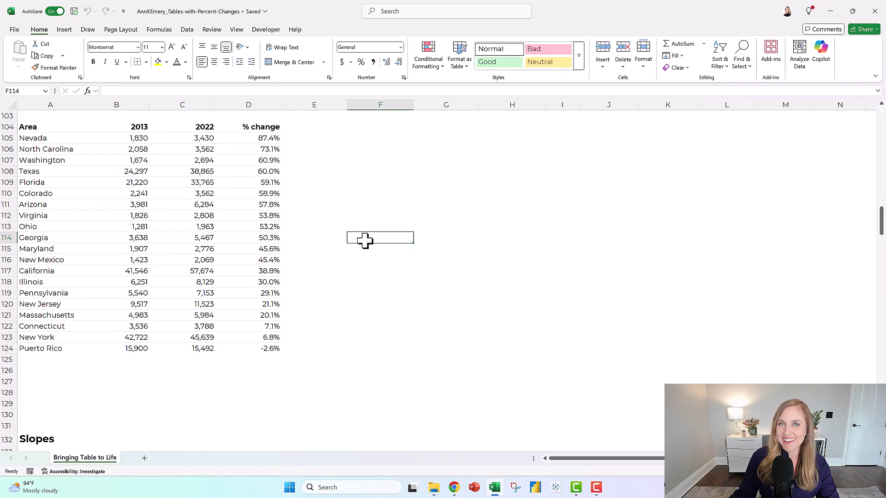
scroll(365, 241, "down", 1)
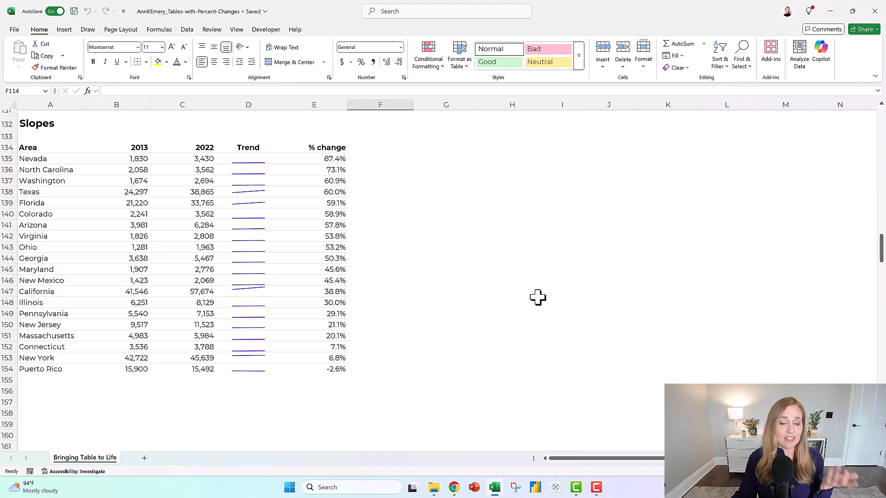
left_click(256, 147)
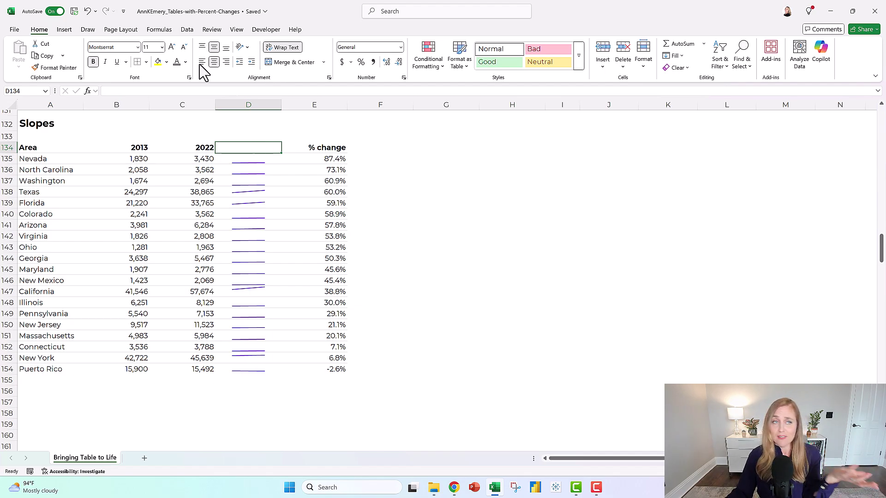
left_click(87, 12)
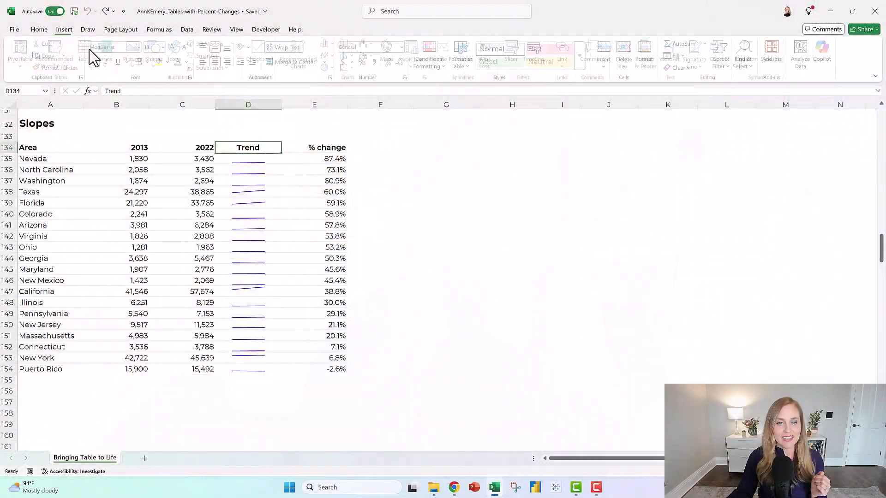
left_click(88, 30)
scroll(417, 200, "down", 6)
- Select the whole Trend sparkline group in D135:D154 of the Slopes table
scroll(418, 200, "down", 3)
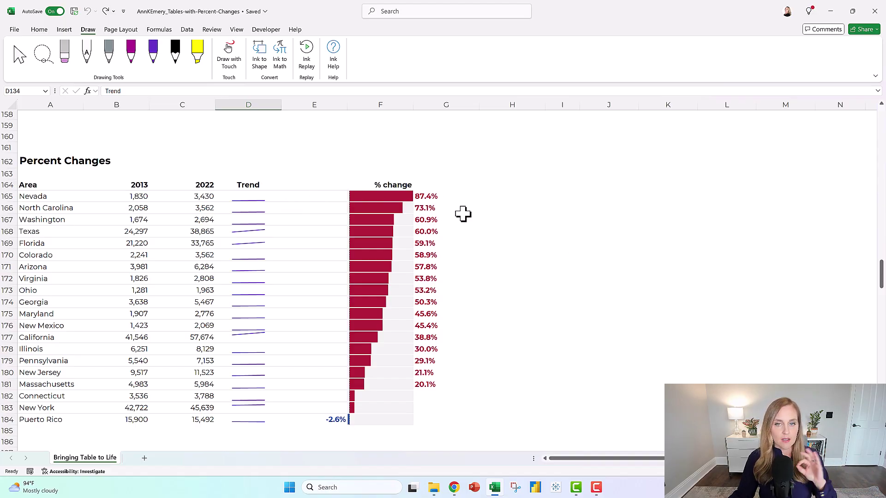
scroll(327, 232, "up", 10)
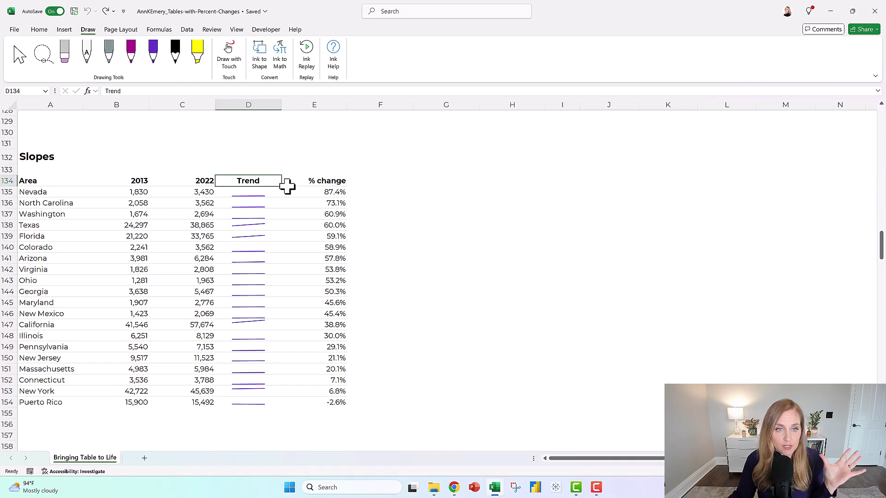
left_click(262, 196)
key("ctrl+shift+Down")
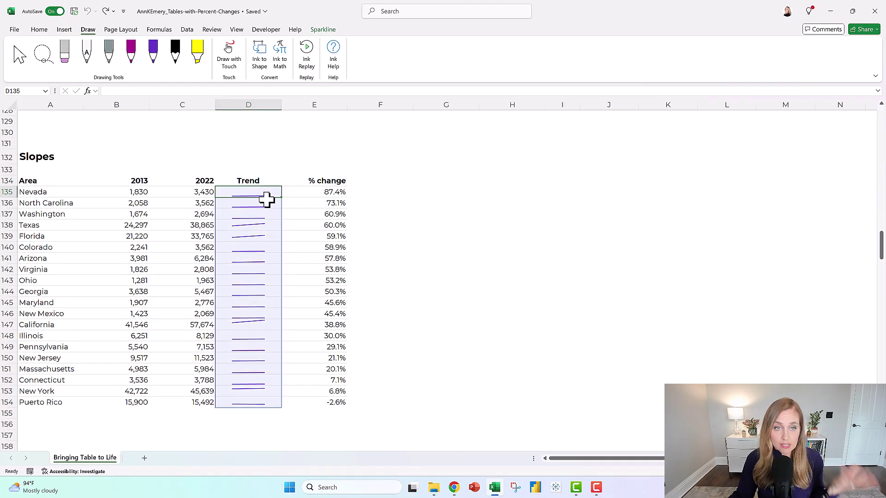
- Inspect Nevada's data bar in F165 and the =IF(F165>=0,F165,"") label formula in G165
scroll(496, 253, "down", 9)
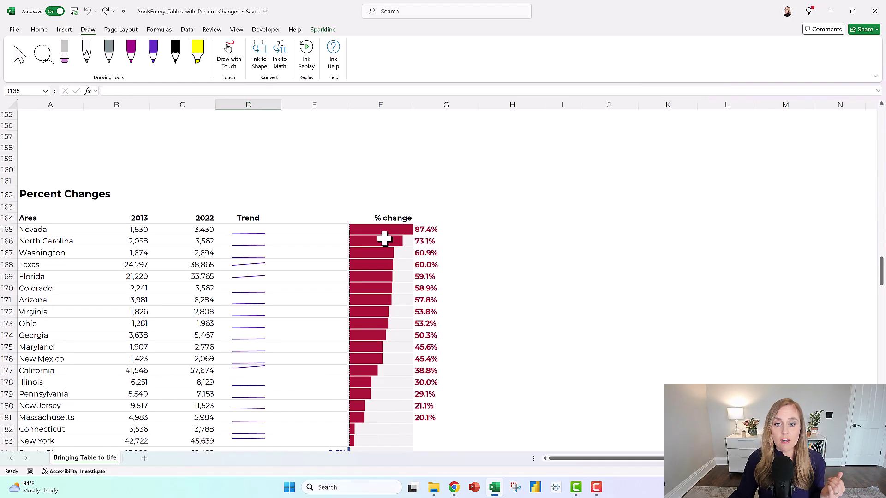
left_click(381, 233)
left_click(434, 232)
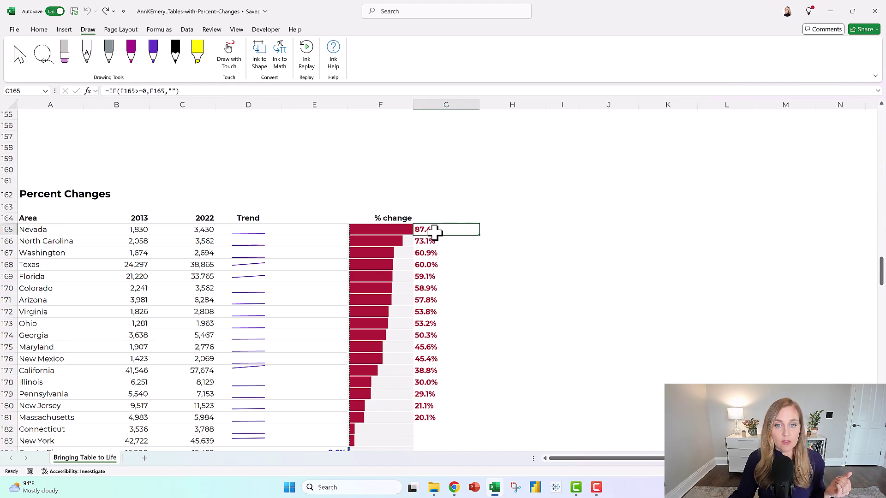
scroll(605, 295, "down", 1)
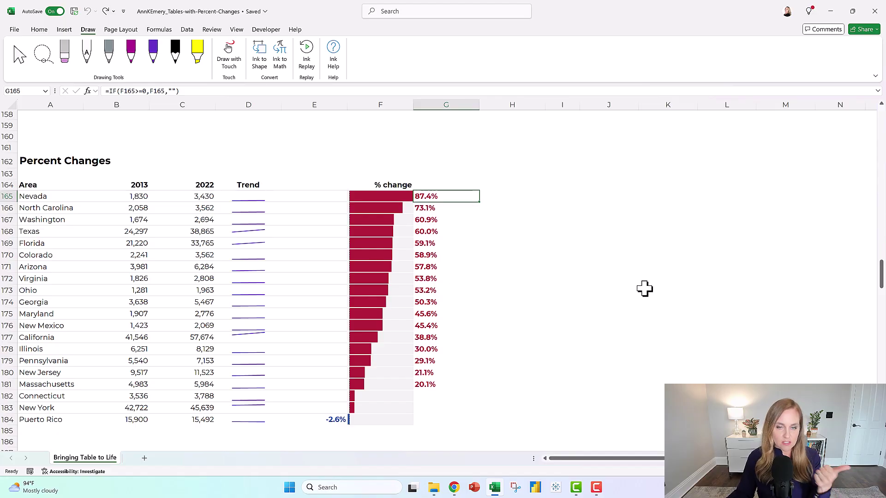
- Highlight the Increased checkboxes in E197:E206, driven by =IF(C197>B197,TRUE,FALSE)
scroll(645, 288, "down", 8)
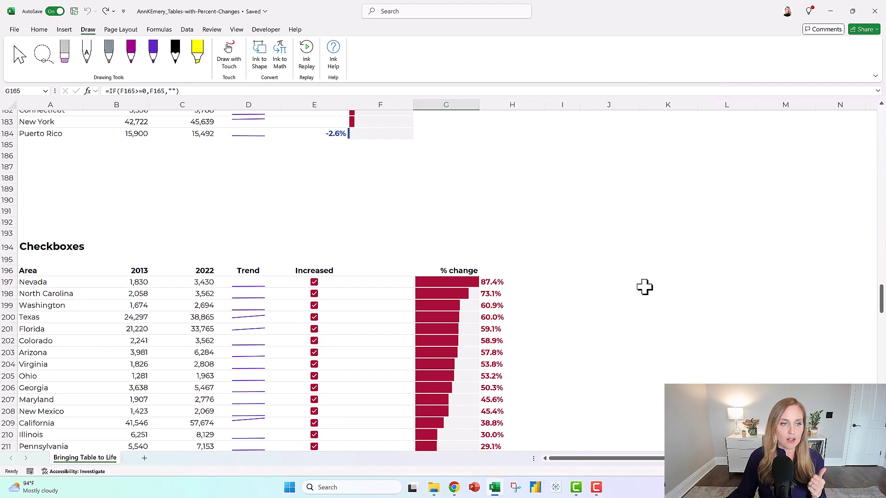
scroll(644, 287, "down", 4)
scroll(644, 287, "up", 1)
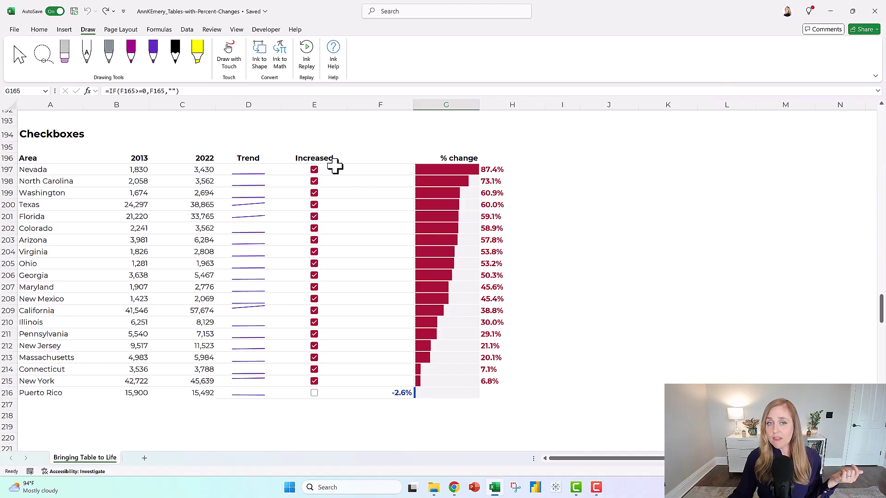
left_click_drag(337, 170, 348, 290)
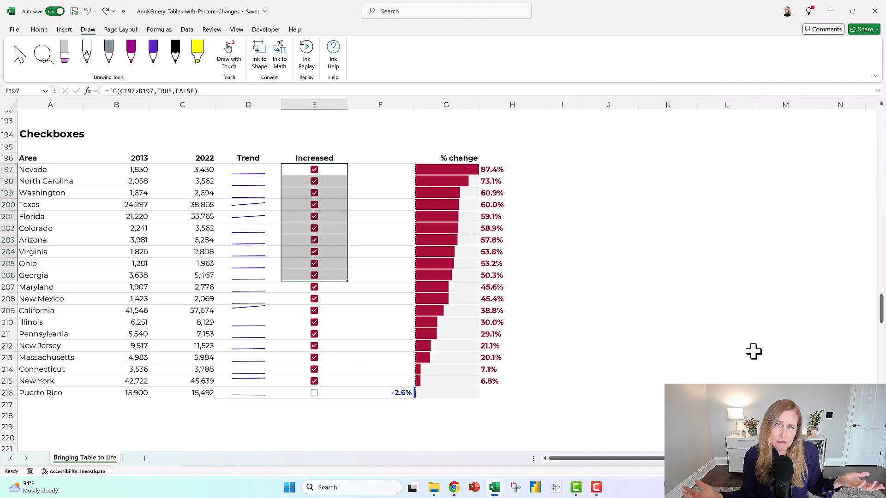
- Point out the % change data bars in H228:H235 beside the state-icon area names
scroll(752, 350, "down", 4)
scroll(734, 341, "down", 5)
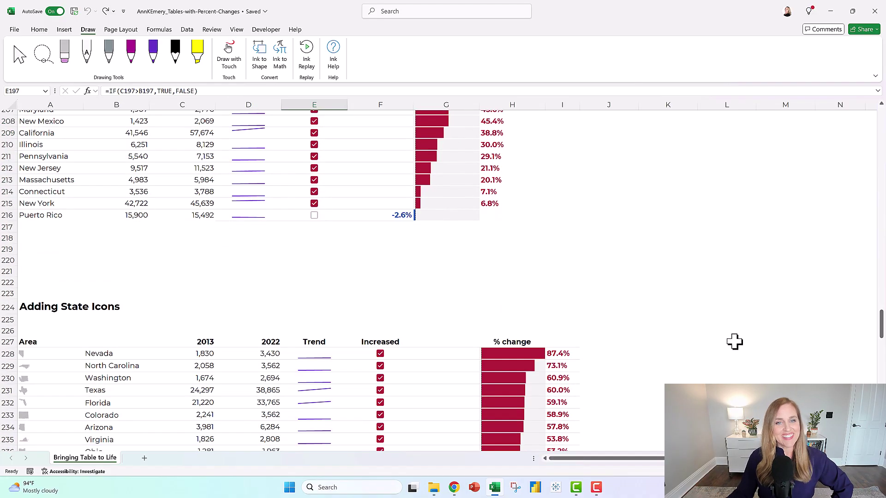
scroll(882, 331, "down", 1)
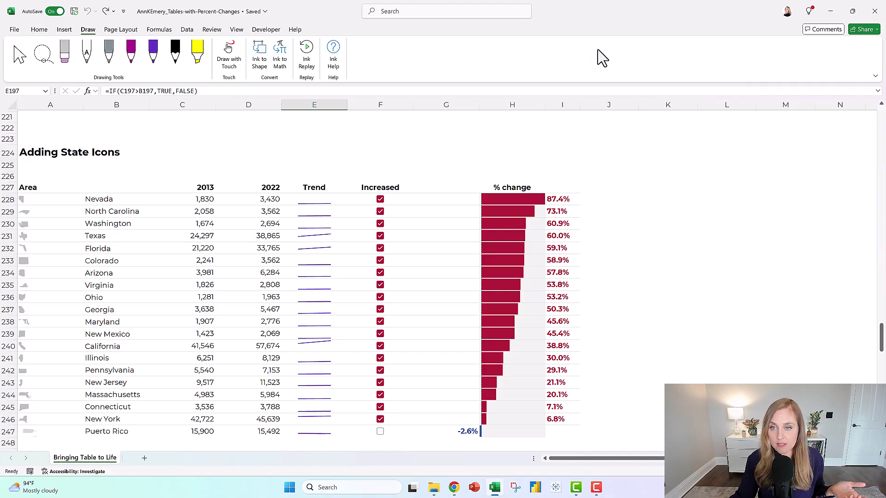
left_click_drag(516, 197, 510, 285)
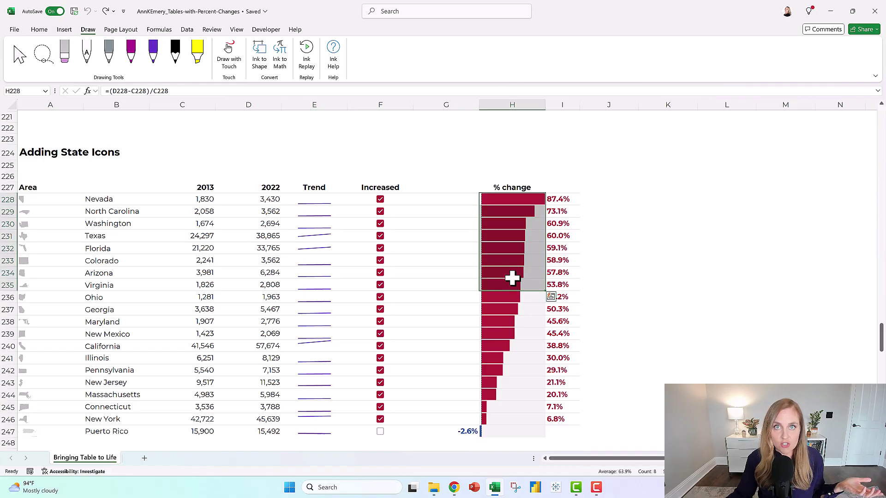
left_click(675, 281)
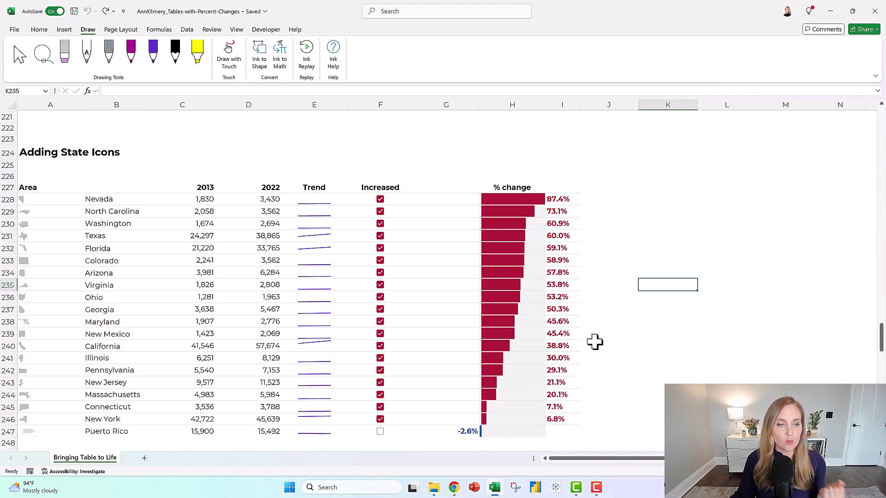
- Scroll down until the whole Adding Arrow Icons table, through Puerto Rico, is visible
scroll(602, 336, "down", 9)
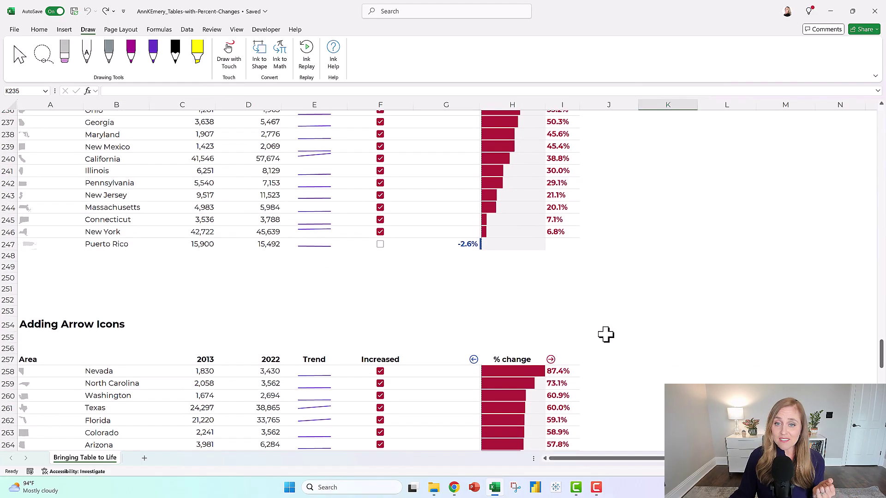
scroll(606, 334, "down", 1)
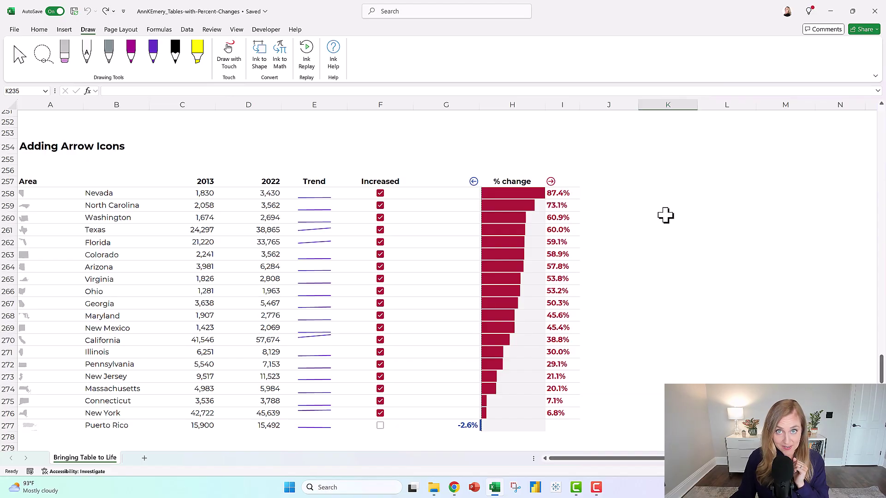
- Select the state map pictures and inspect their XLOOKUP formula without changing it
scroll(663, 213, "down", 8)
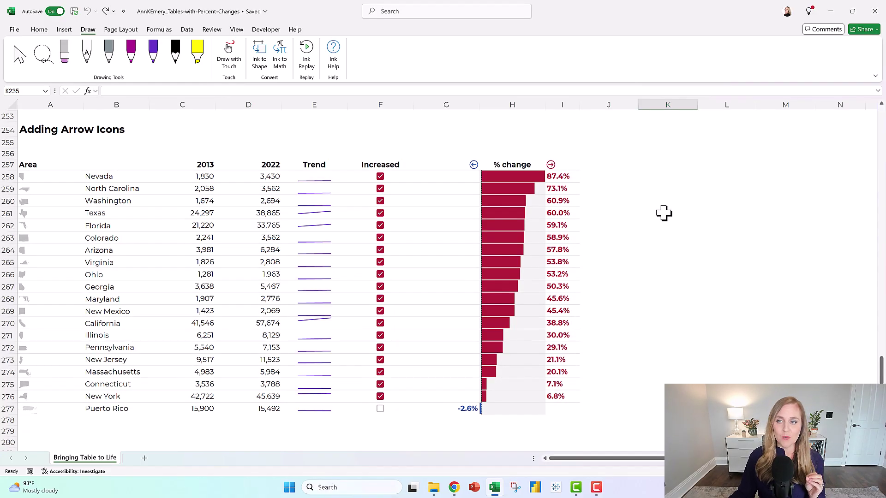
scroll(664, 212, "down", 3)
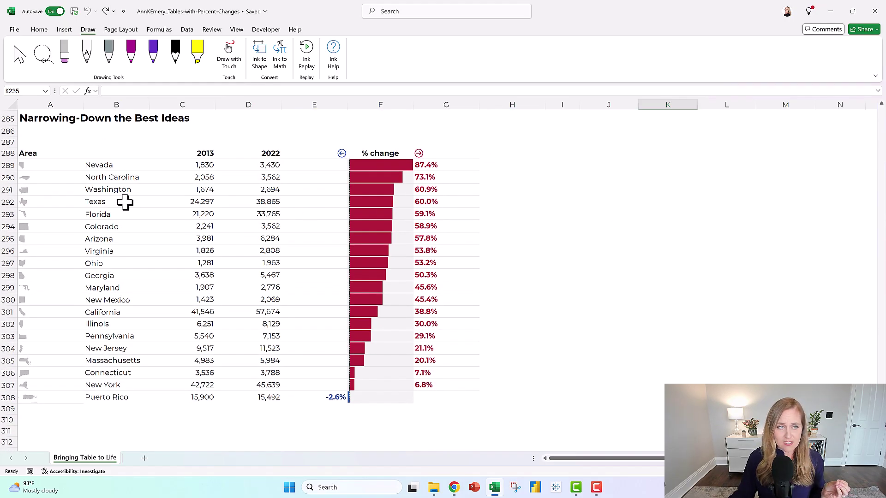
left_click_drag(46, 164, 71, 400)
left_click(65, 419)
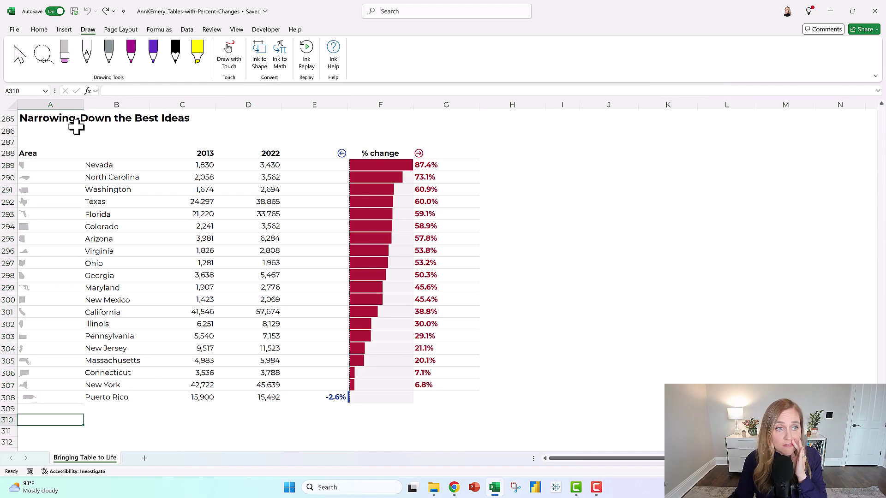
left_click_drag(44, 165, 43, 250)
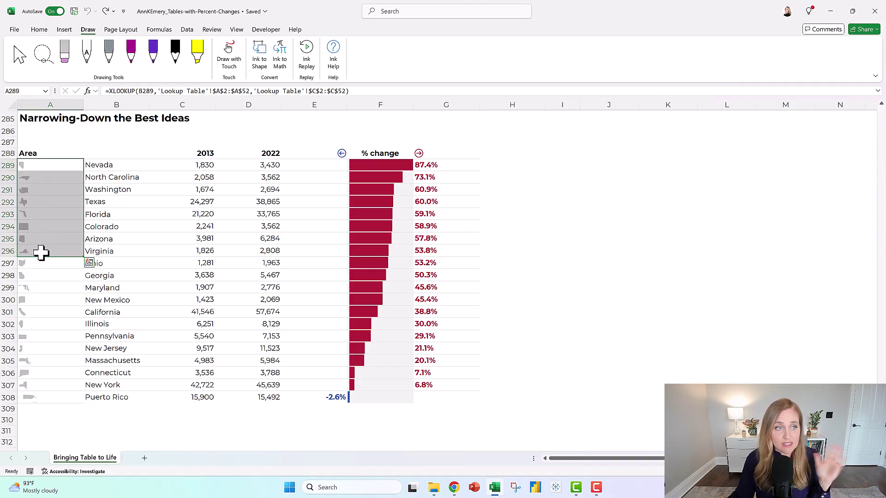
left_click(113, 90)
left_click_drag(113, 91, 439, 91)
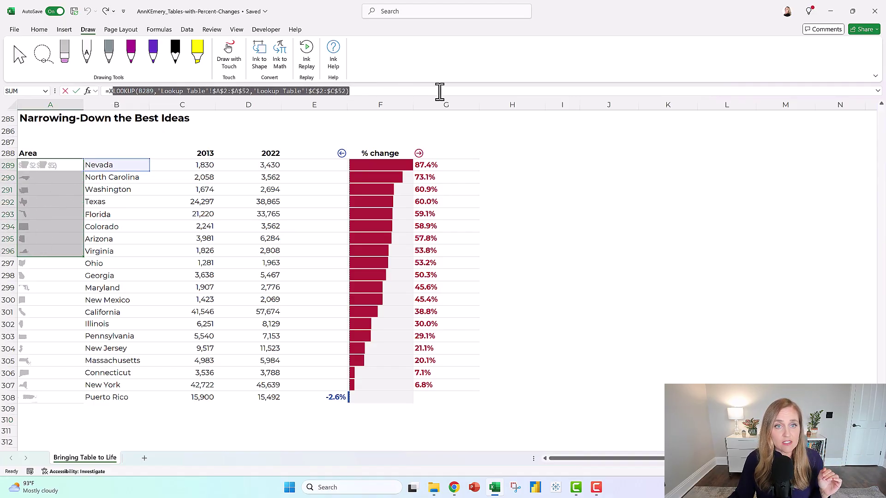
key("Escape")
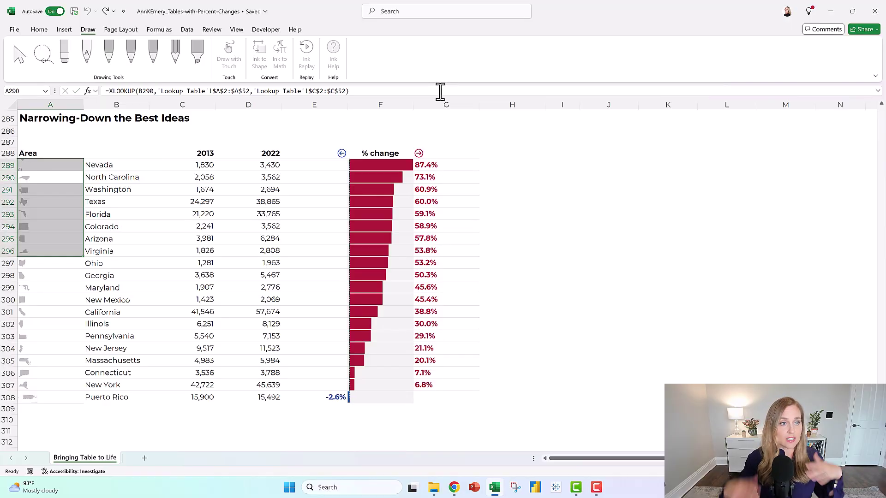
left_click(706, 208)
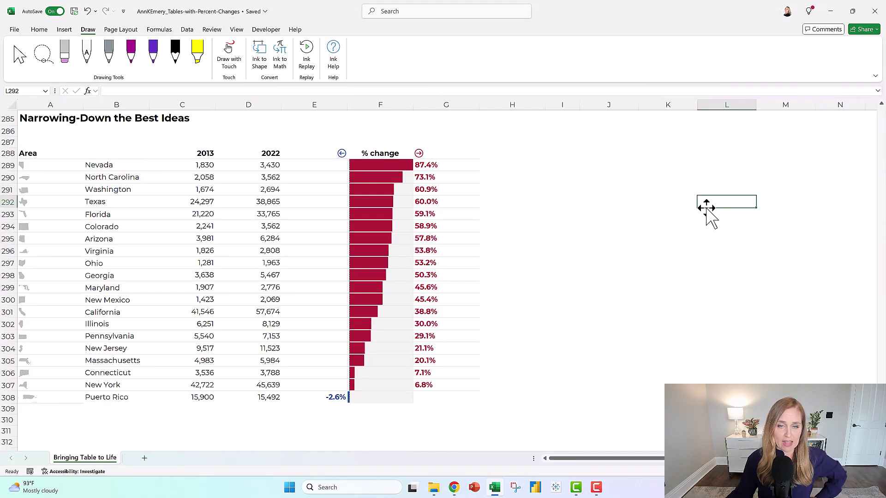
- Point out the arrow pictures flanking % change and the column F data bar cells
left_click(332, 153)
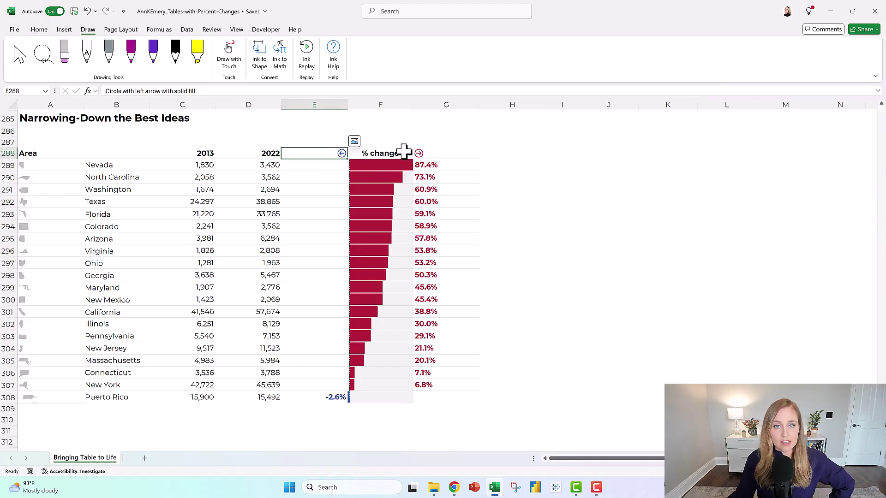
left_click(426, 153)
left_click_drag(396, 165, 480, 397)
left_click(482, 397)
scroll(577, 325, "up", 9)
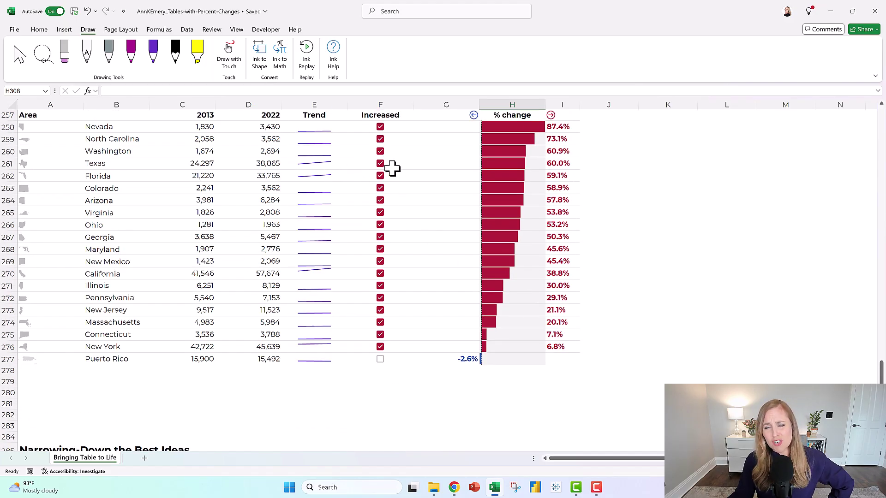
scroll(708, 222, "down", 7)
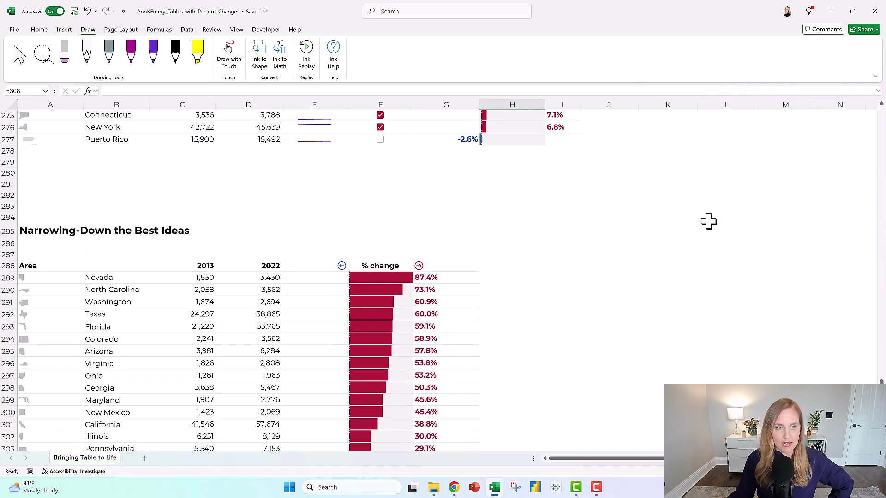
scroll(709, 222, "down", 1)
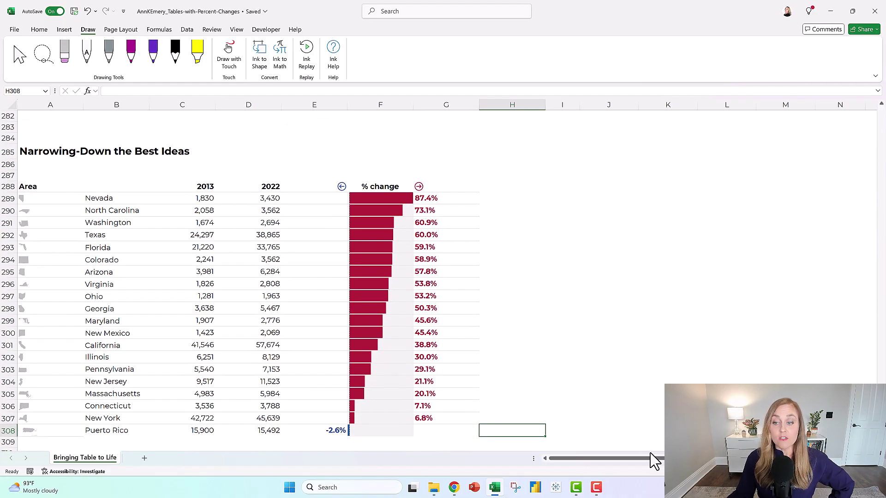
- Move right to the Re-Sizing the Columns table and scroll toward the grey table below
left_click_drag(651, 458, 756, 457)
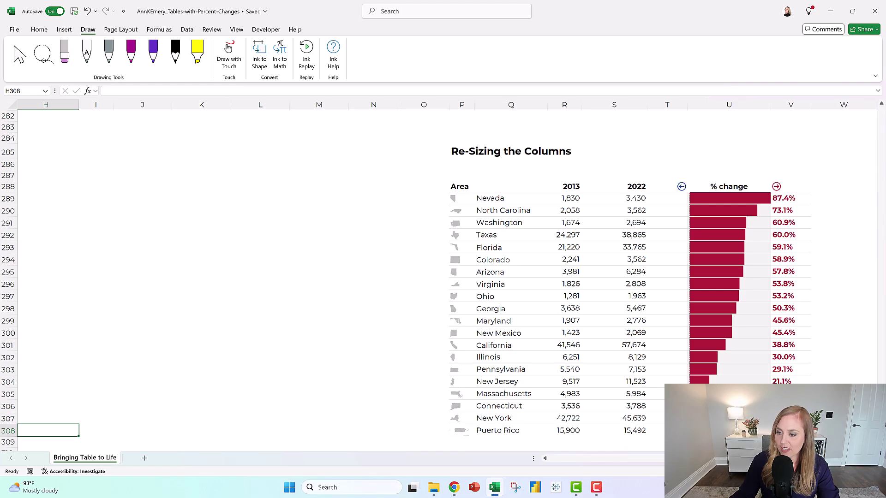
scroll(312, 335, "right", 5)
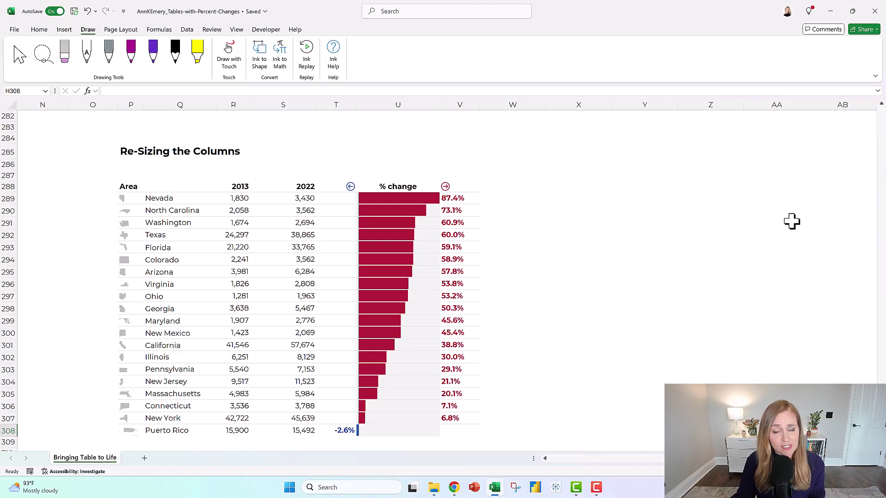
scroll(766, 204, "down", 1)
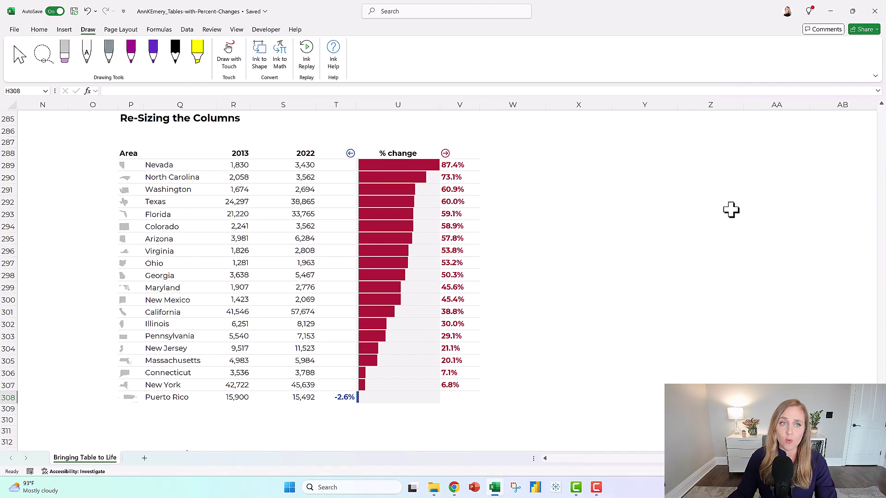
scroll(730, 210, "down", 5)
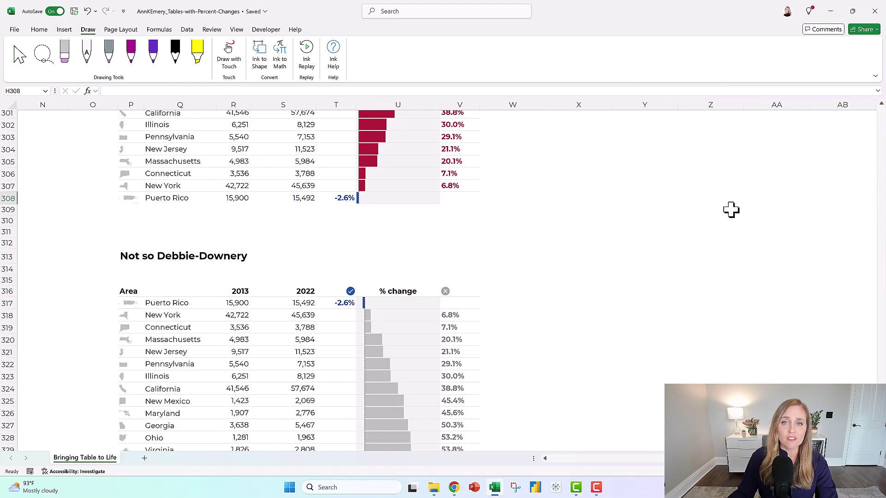
- Compare the grey Not so Debbie-Downery table with Re-Sizing the Columns, ending on the grey table
scroll(731, 210, "down", 4)
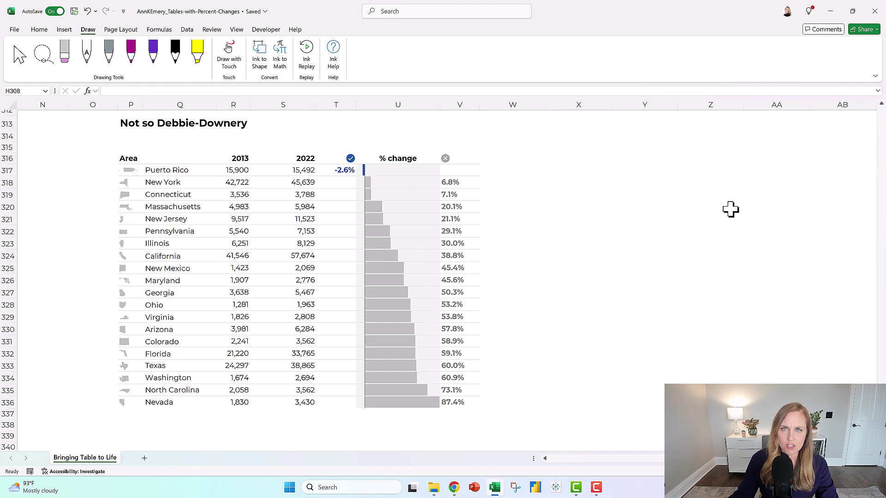
scroll(708, 217, "up", 4)
scroll(708, 216, "up", 5)
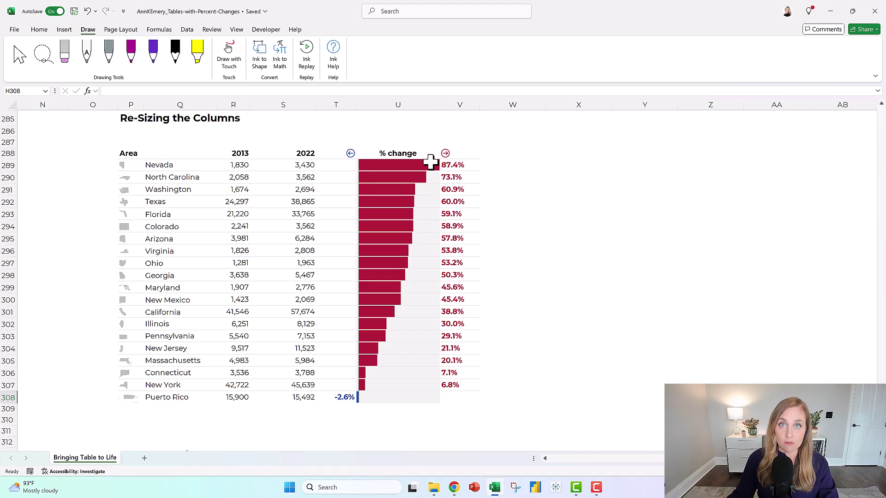
scroll(610, 222, "down", 8)
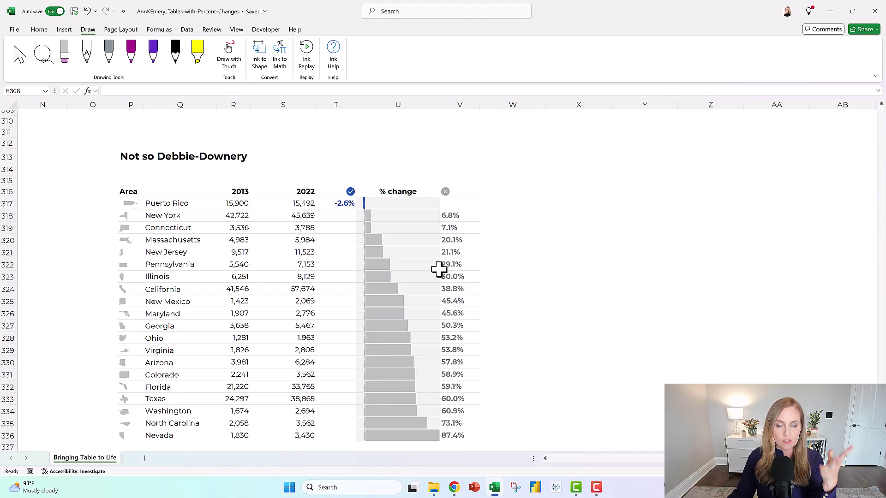
scroll(480, 185, "up", 8)
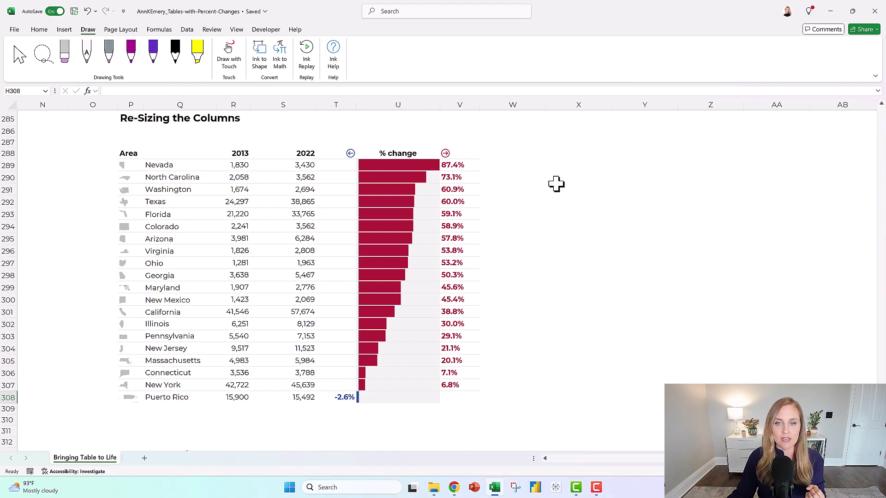
scroll(564, 183, "down", 8)
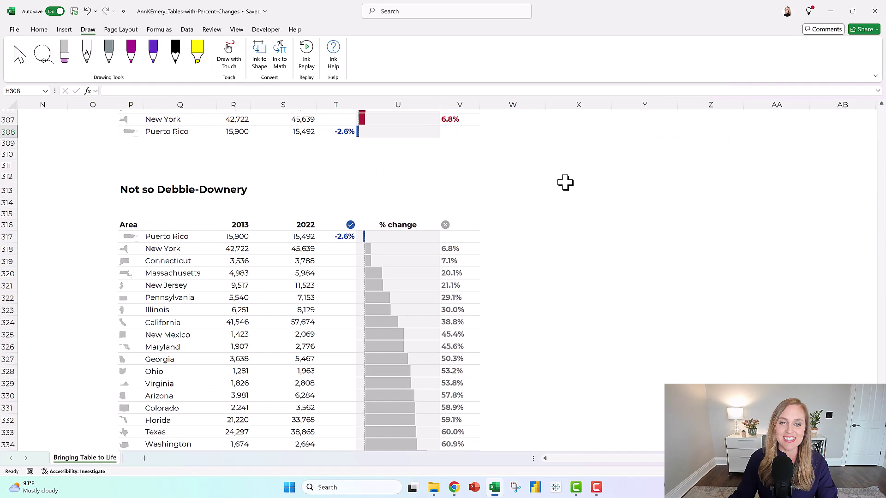
left_click(345, 193)
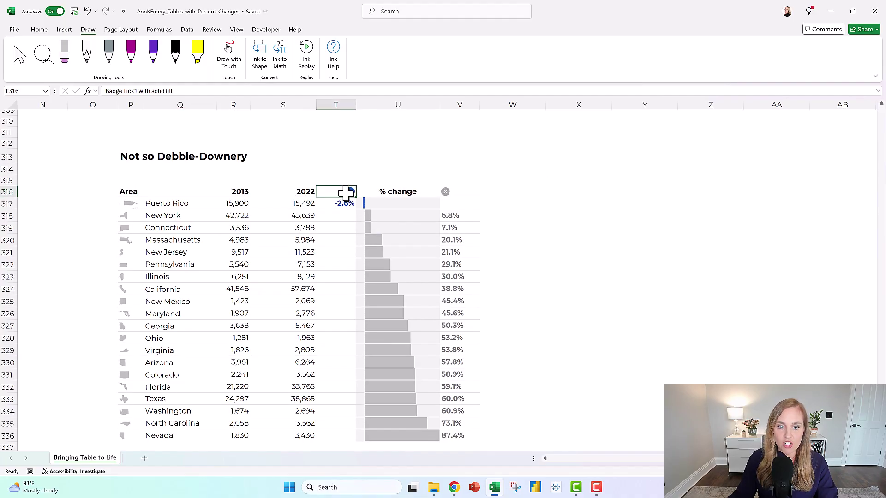
left_click(446, 191)
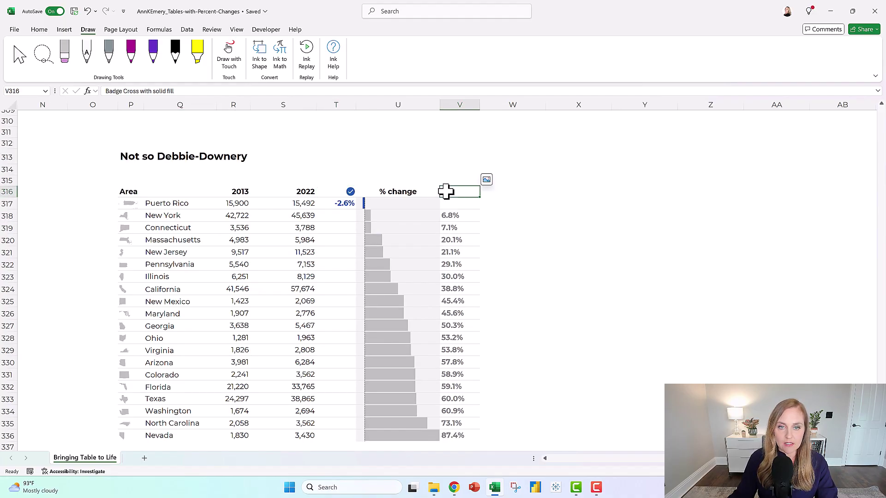
left_click(604, 233)
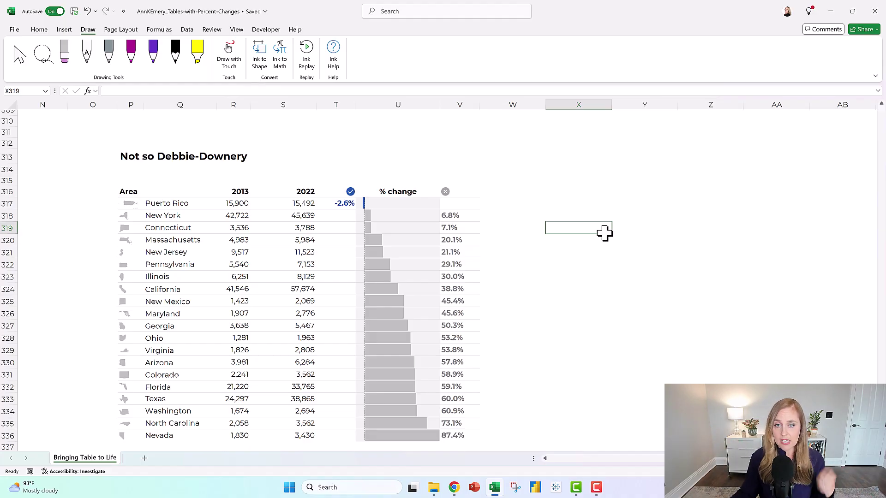
scroll(607, 227, "up", 9)
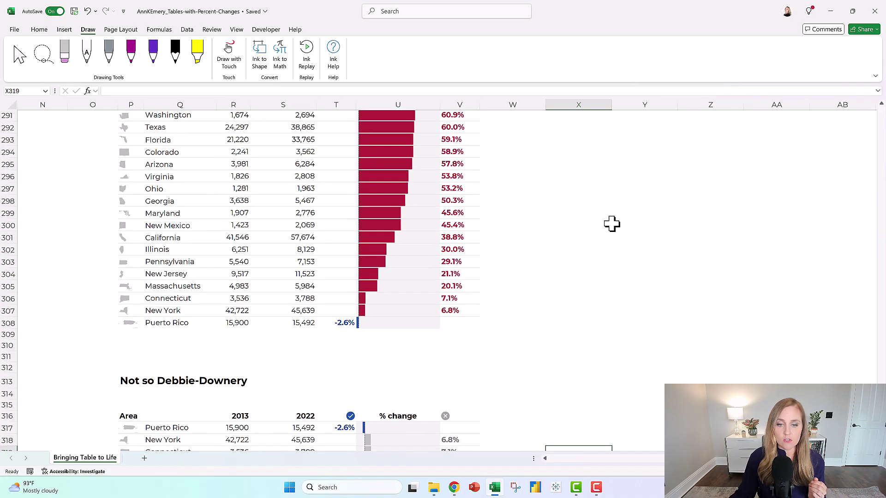
scroll(612, 225, "up", 2)
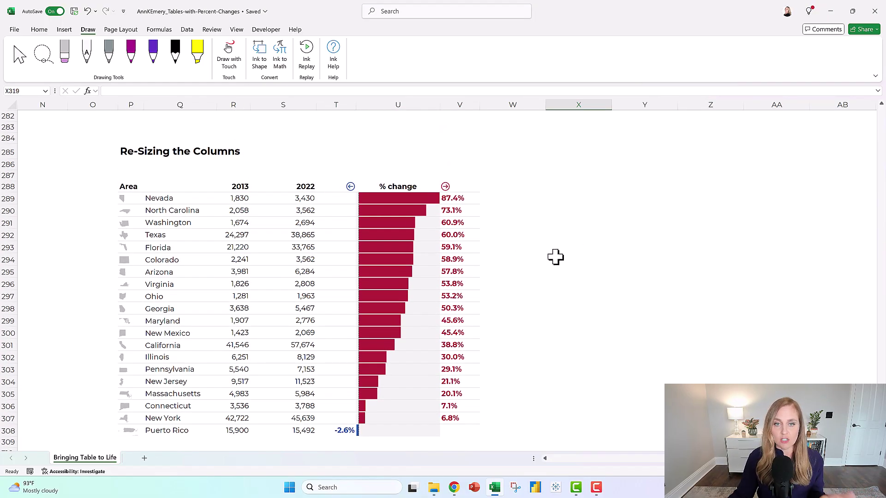
scroll(570, 229, "down", 9)
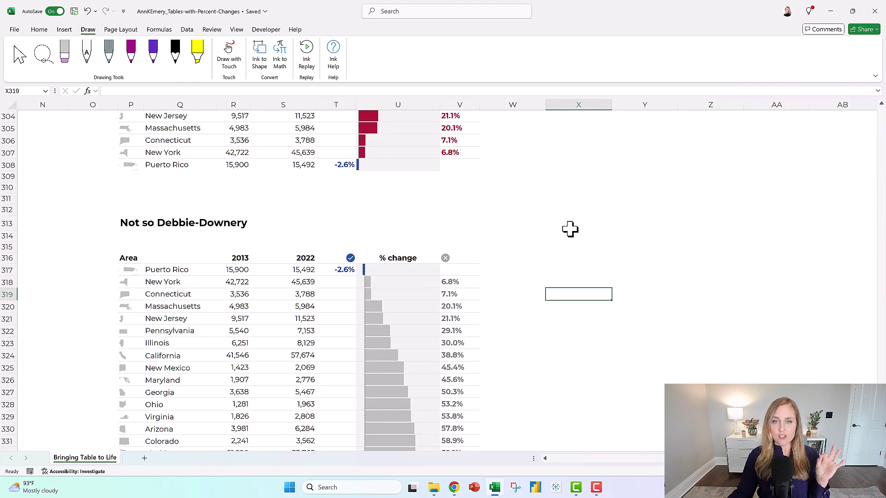